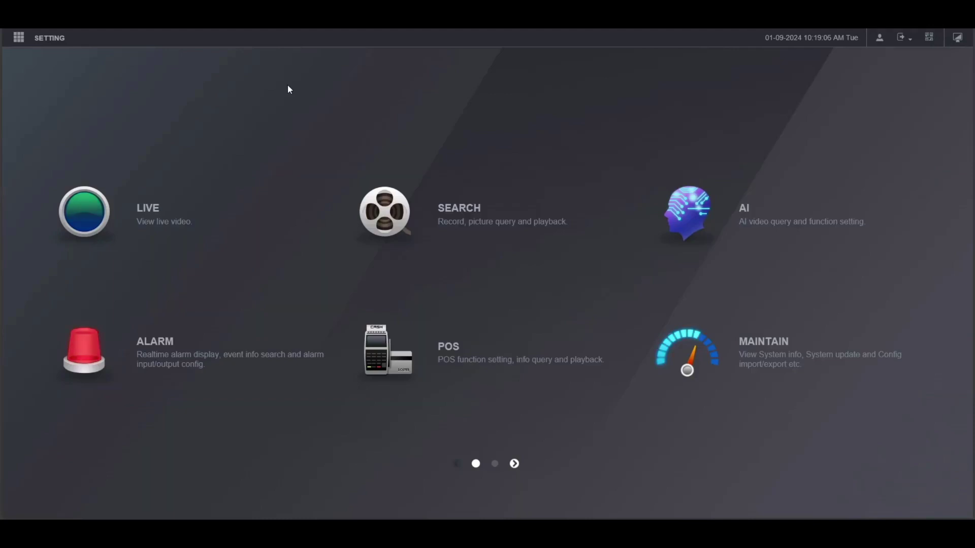
Under AI > Parameters > Smart Plan, pick People Counting for Channel 1 and apply it
click(742, 202)
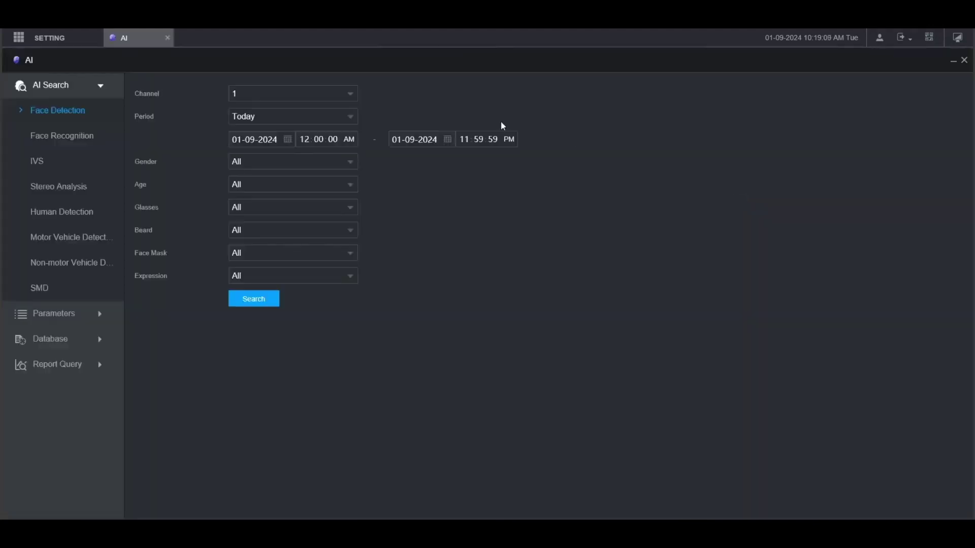
click(99, 315)
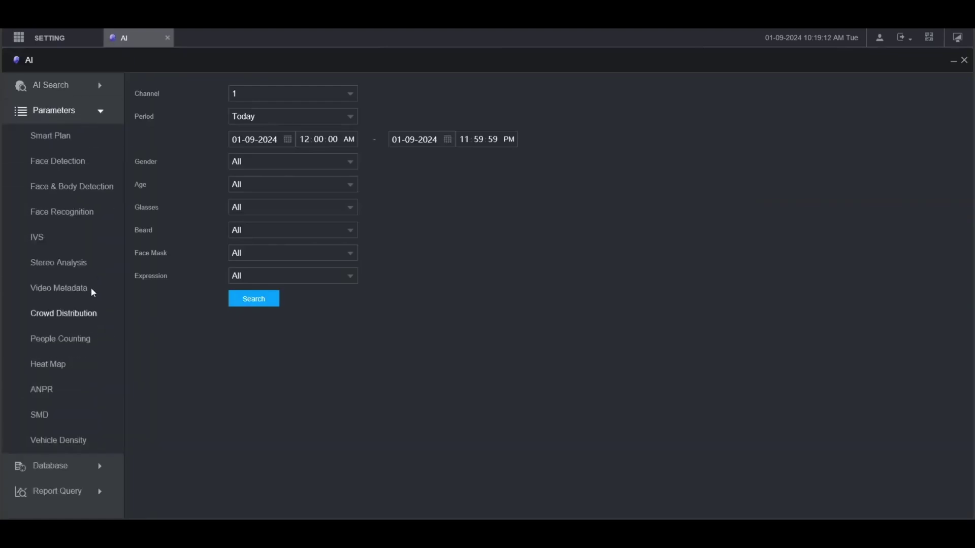
click(47, 146)
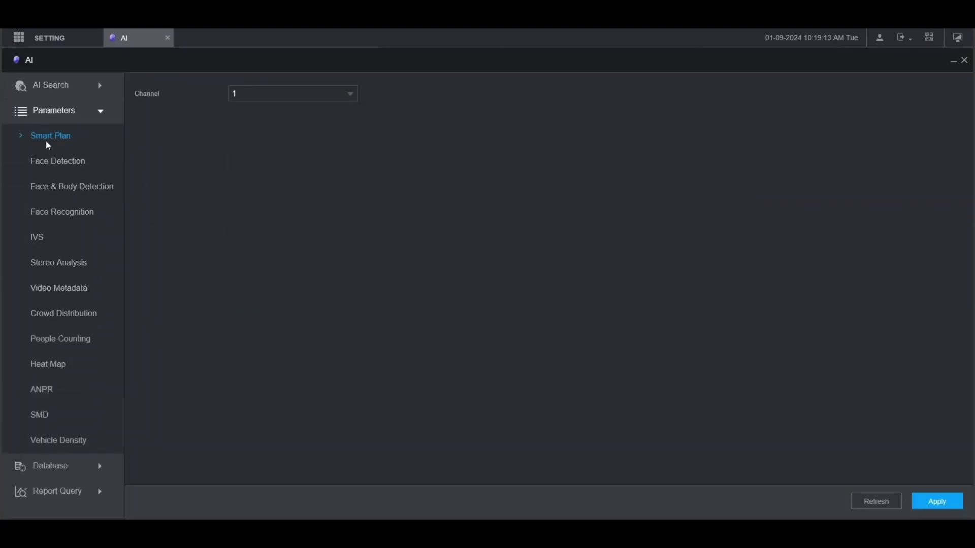
click(262, 100)
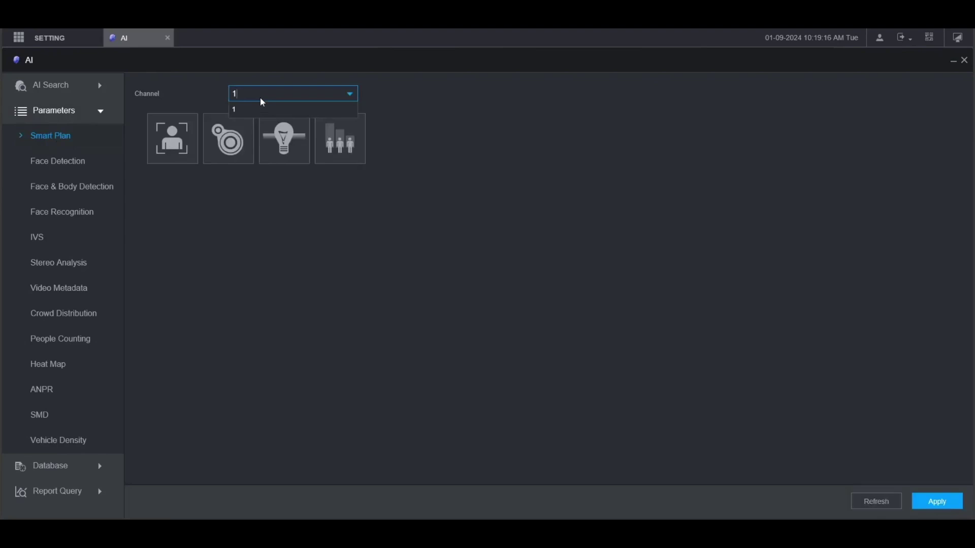
click(260, 99)
click(354, 142)
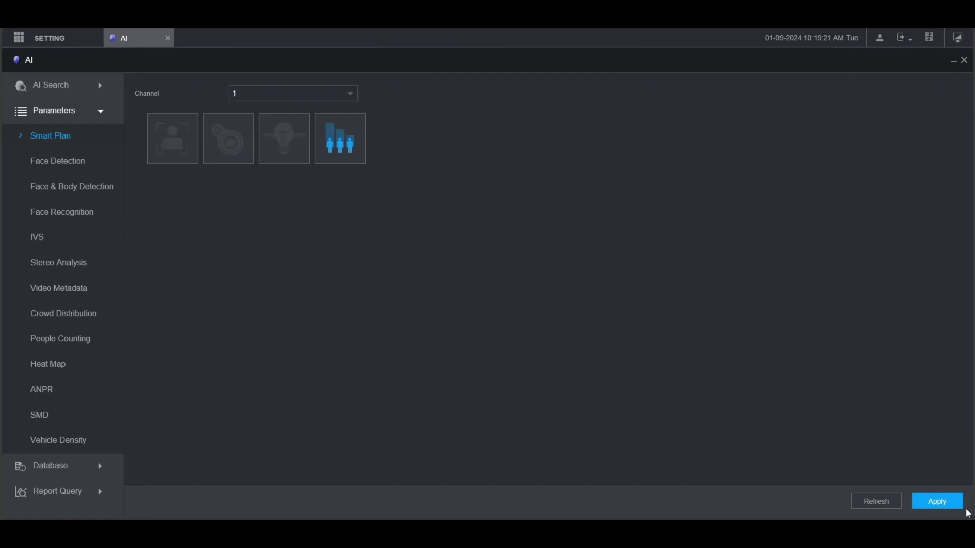
click(933, 503)
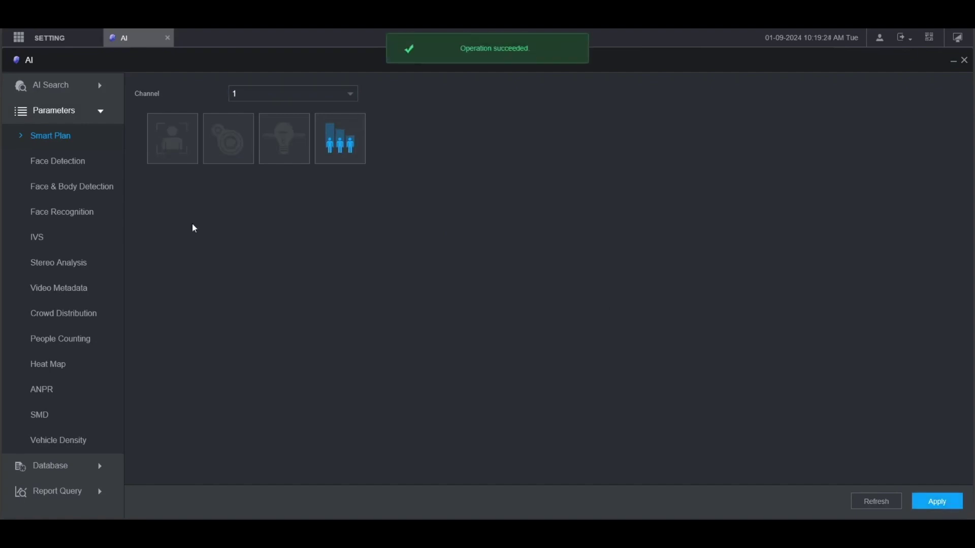
Add a new people counting rule on Channel 1
click(61, 340)
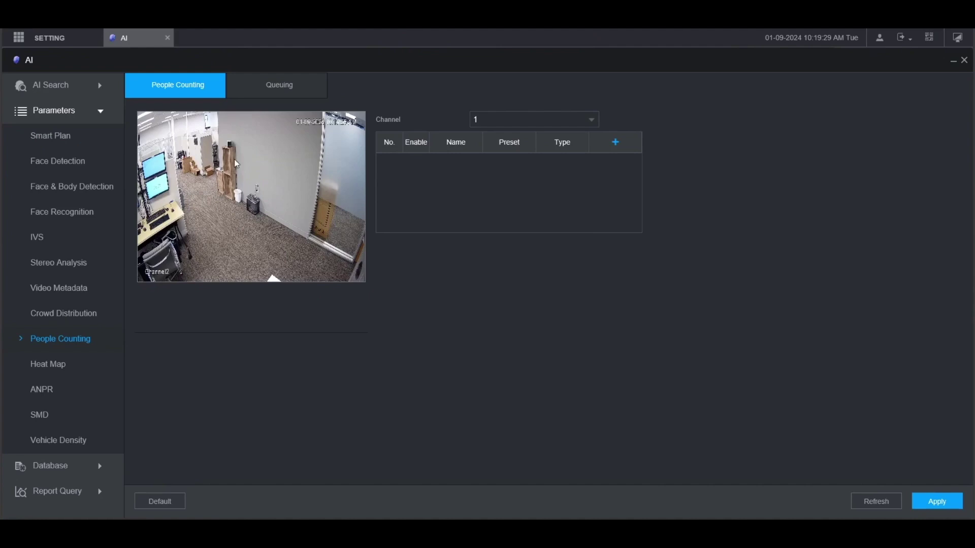
click(557, 124)
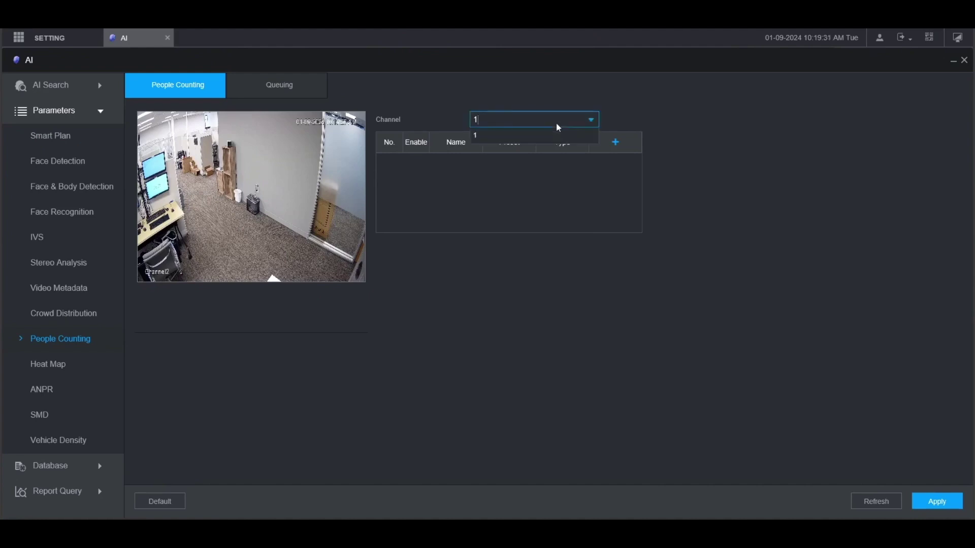
click(572, 127)
click(614, 145)
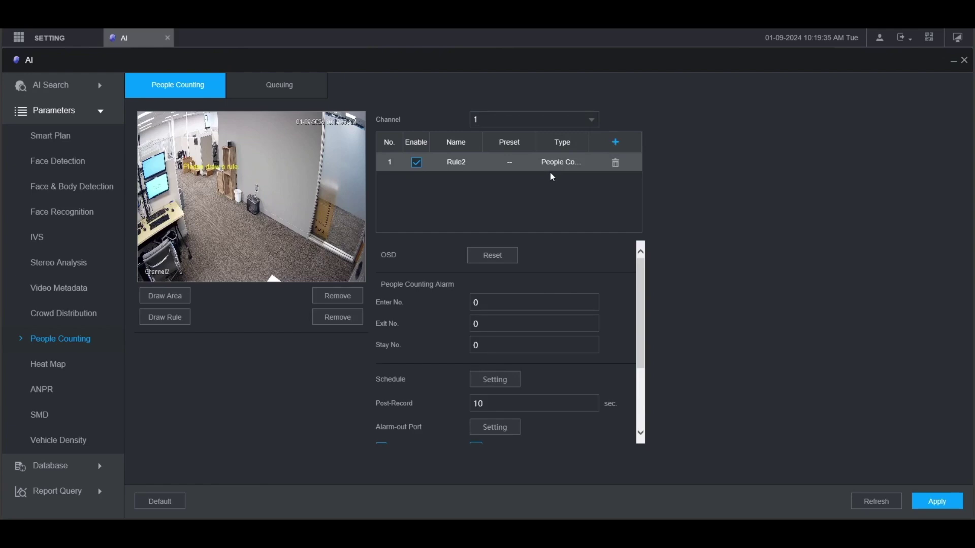
Draw the rule's detection area through the four corners of the camera frame
click(151, 302)
click(139, 116)
click(141, 273)
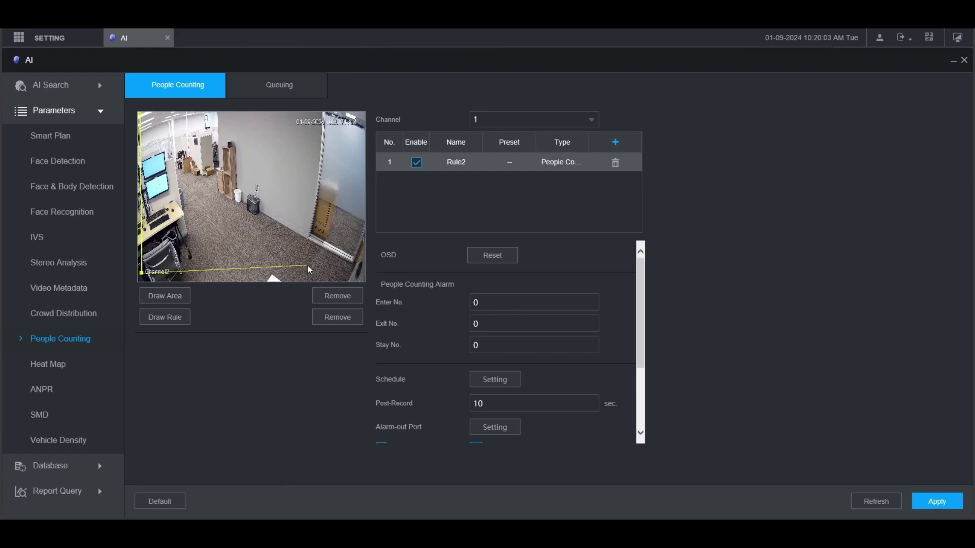
click(355, 274)
click(360, 115)
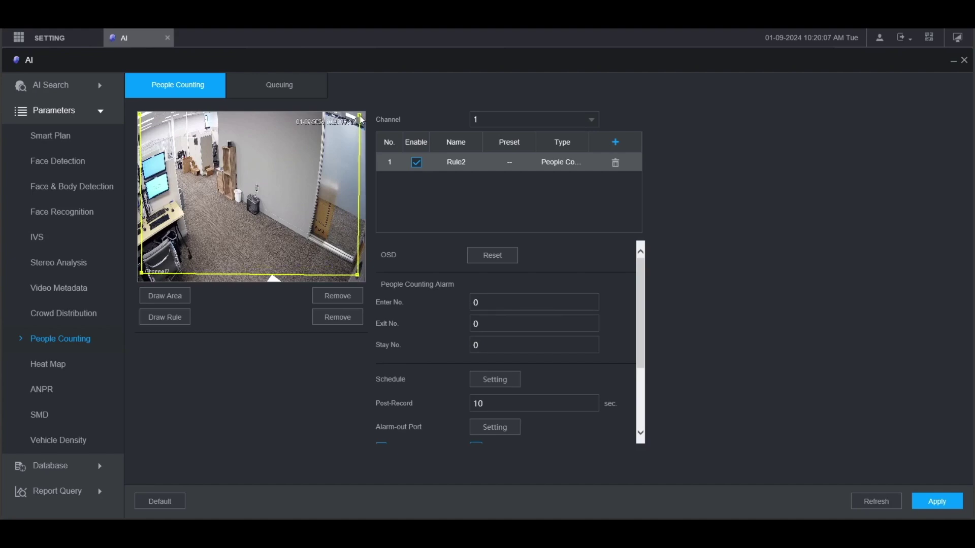
right_click(360, 116)
Draw a counting line from the frame's top-right to its bottom-left, replacing the first attempt
click(181, 325)
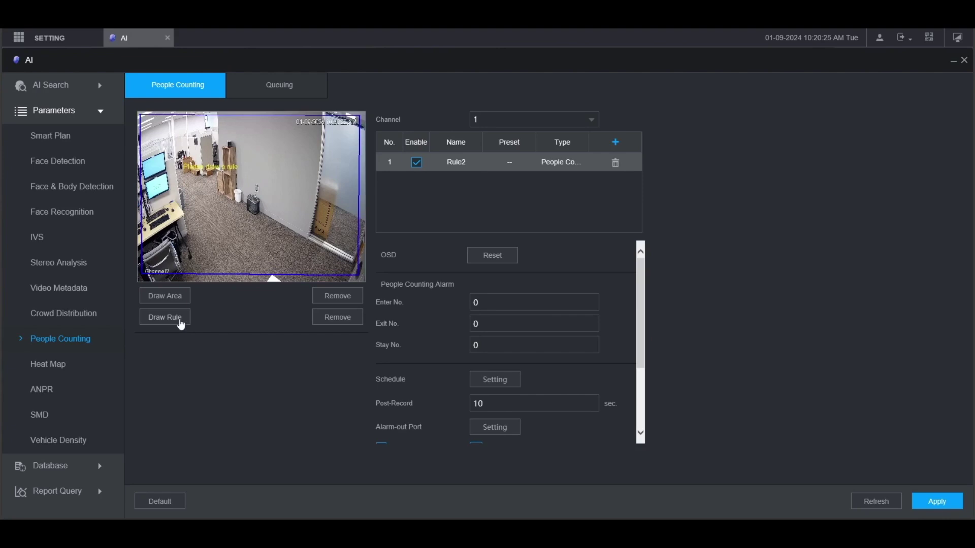
click(142, 279)
click(363, 127)
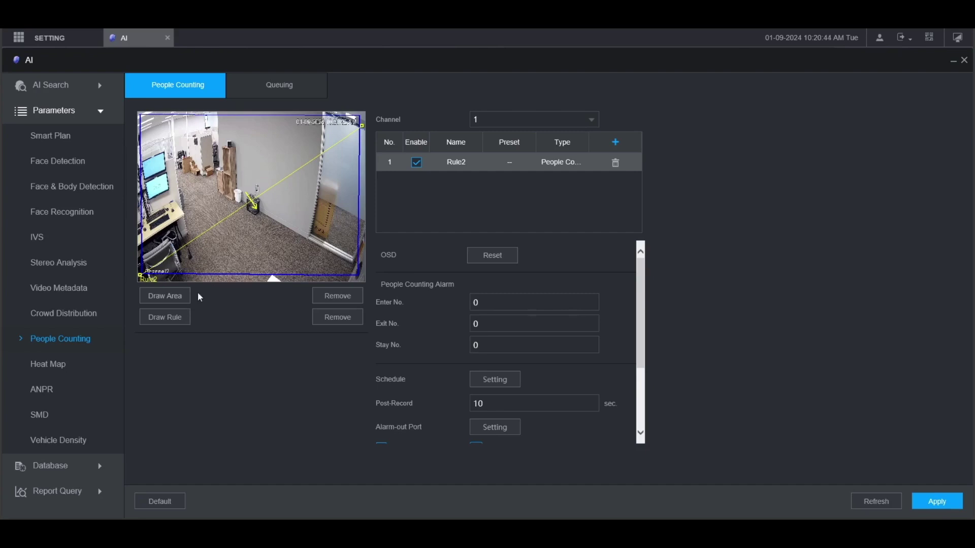
click(338, 321)
click(363, 130)
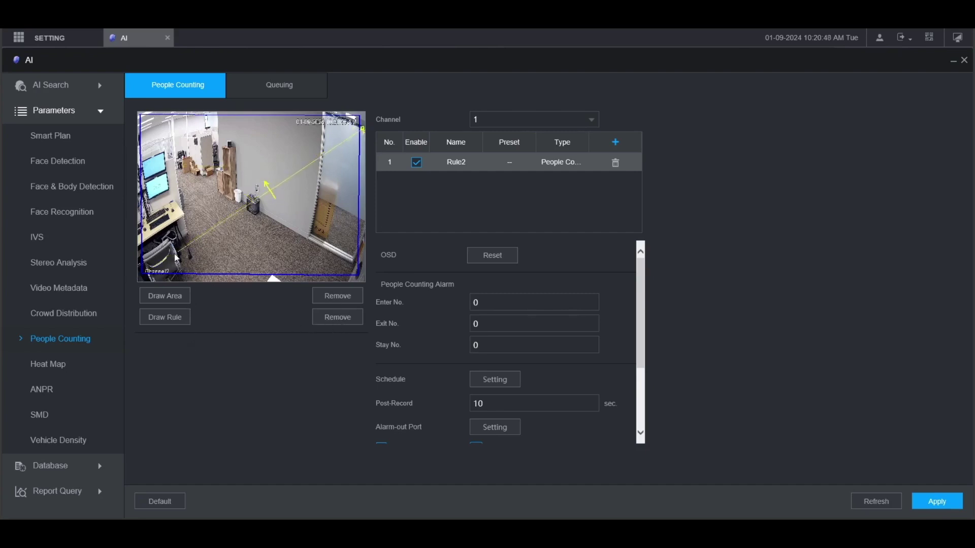
click(142, 279)
Set the Enter No., Exit No. and Stay No. alarm thresholds to 100 each
click(503, 303)
key(BackSpace)
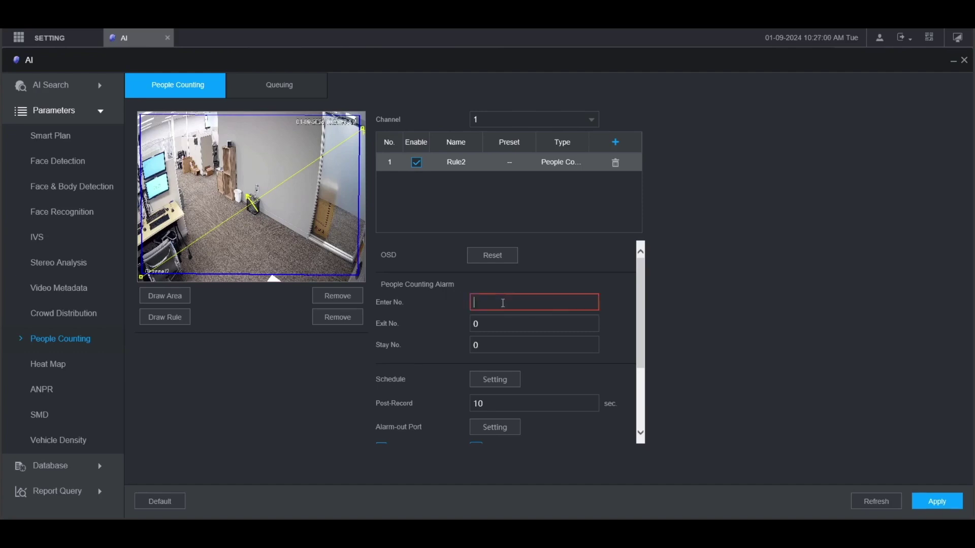
text(100)
key(Tab)
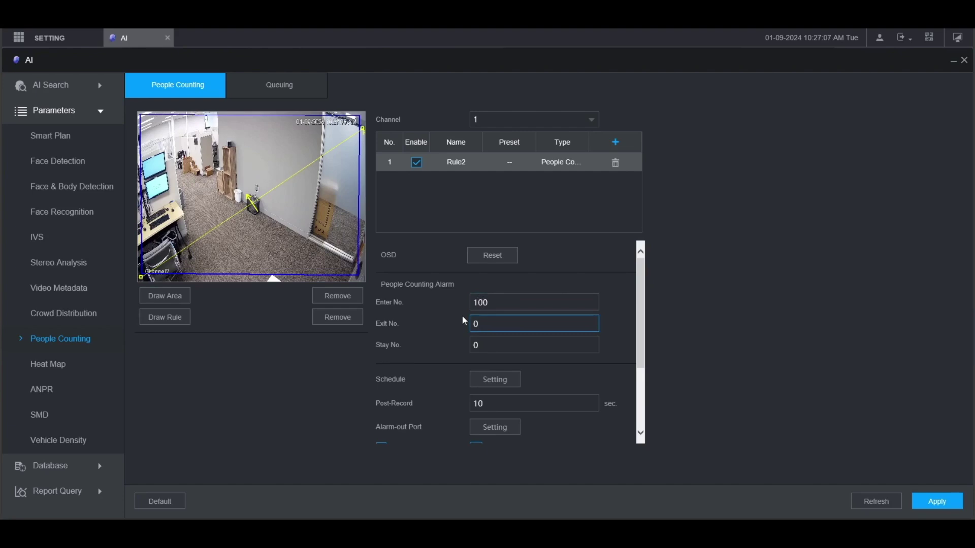
text(100)
key(Tab)
key(BackSpace)
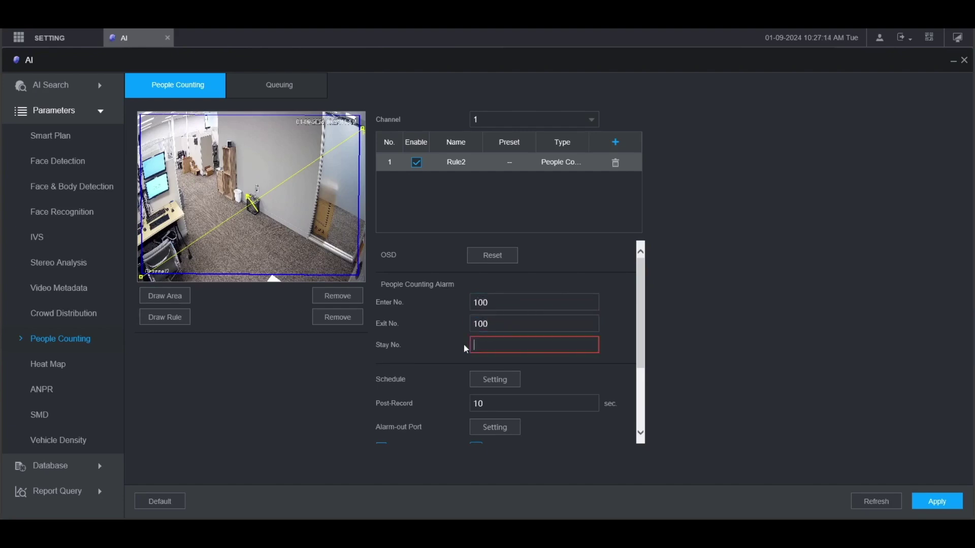
text(100)
Accept the 00:00–24:00 daily alarm schedule and edit the post-record duration
click(492, 382)
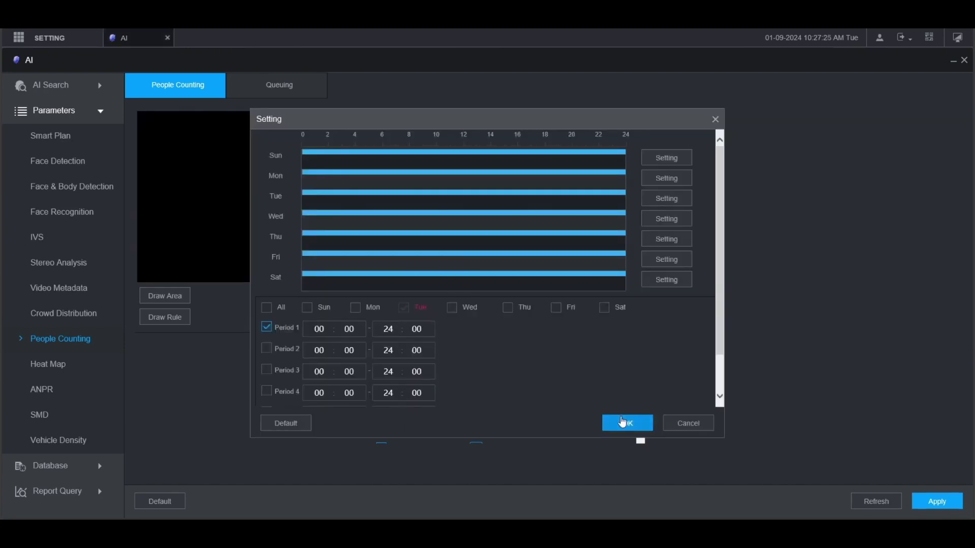
click(627, 423)
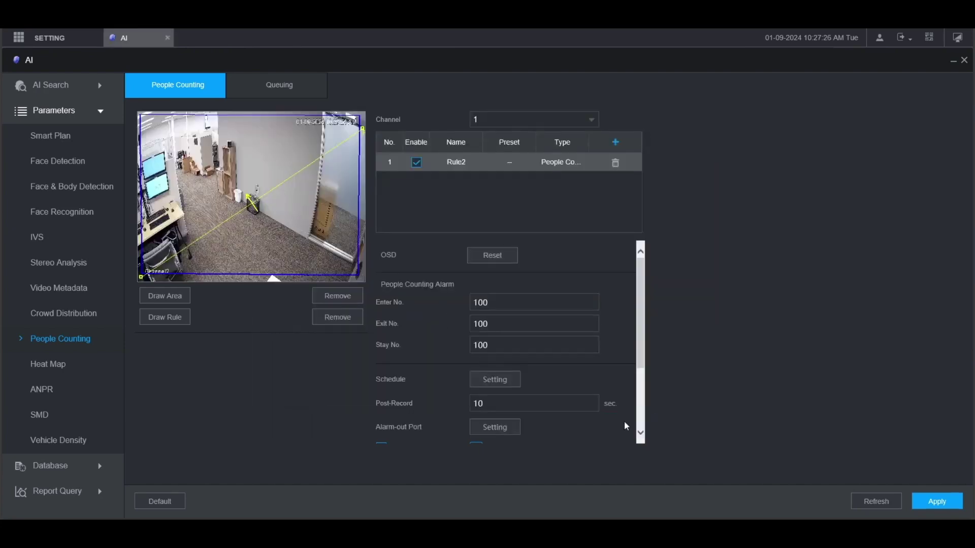
click(522, 404)
Link alarm output port 2 with local alarm left disabled
scroll(645, 371, down, 2)
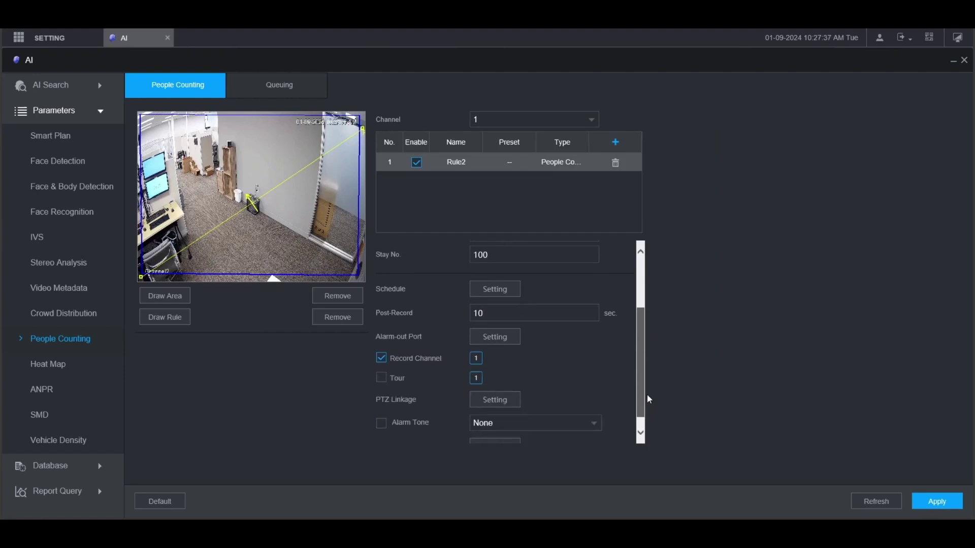
click(498, 331)
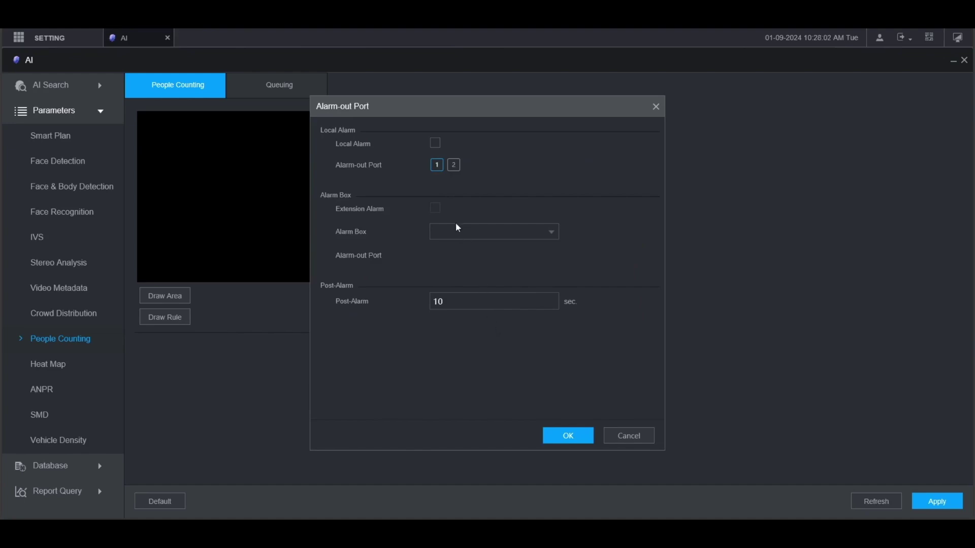
click(457, 172)
click(435, 144)
click(566, 441)
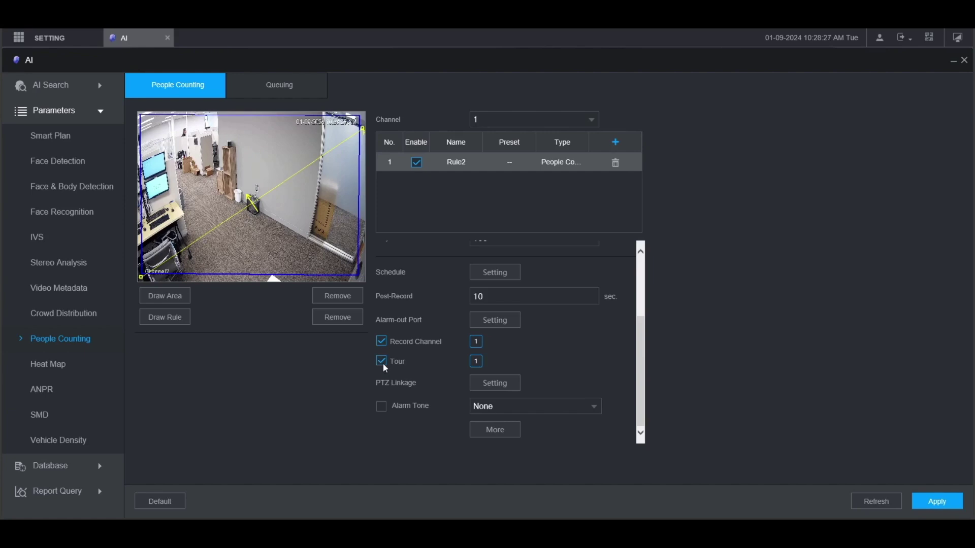
click(503, 387)
click(506, 362)
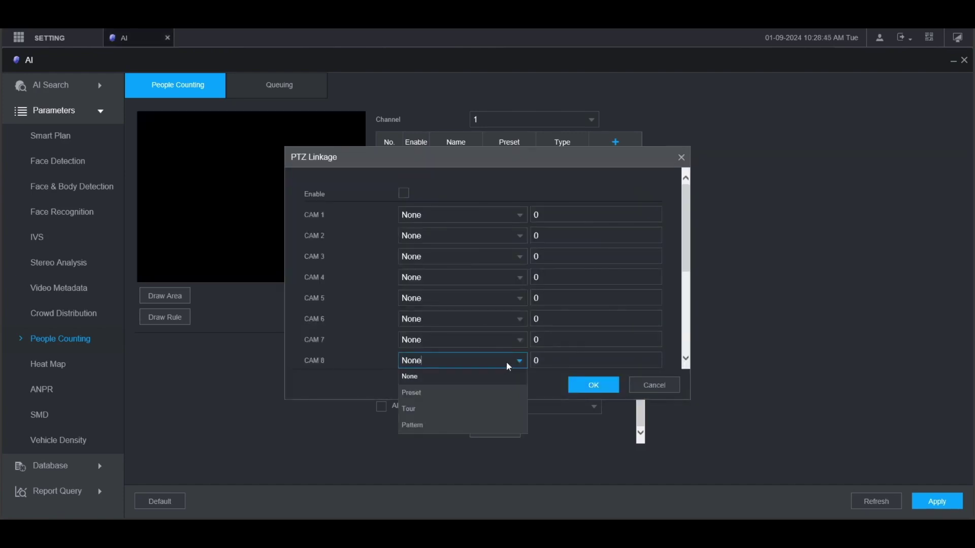
click(507, 361)
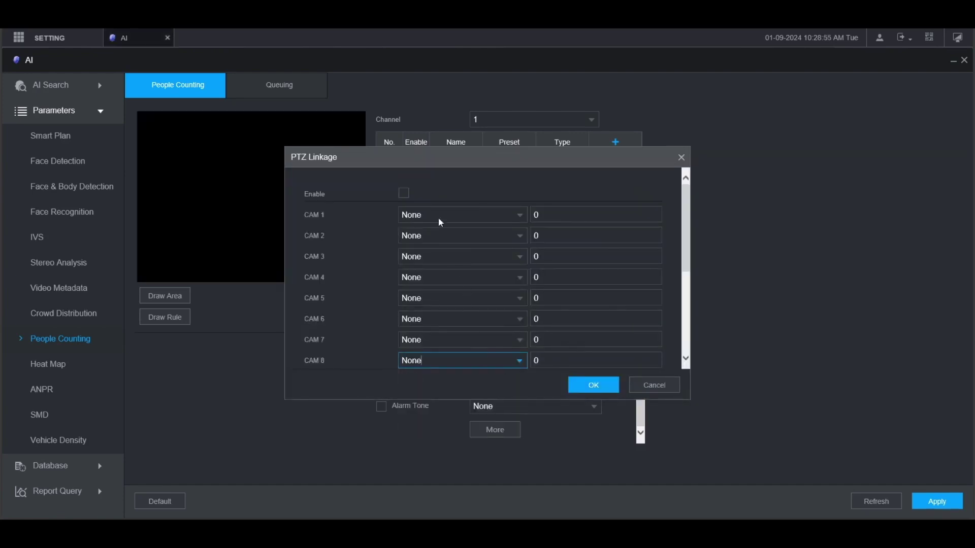
click(407, 196)
click(457, 264)
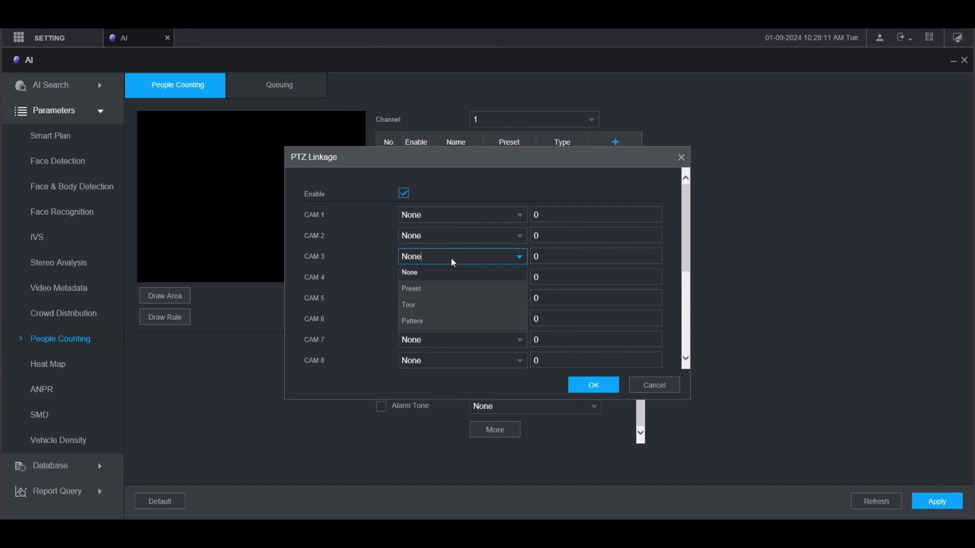
click(453, 259)
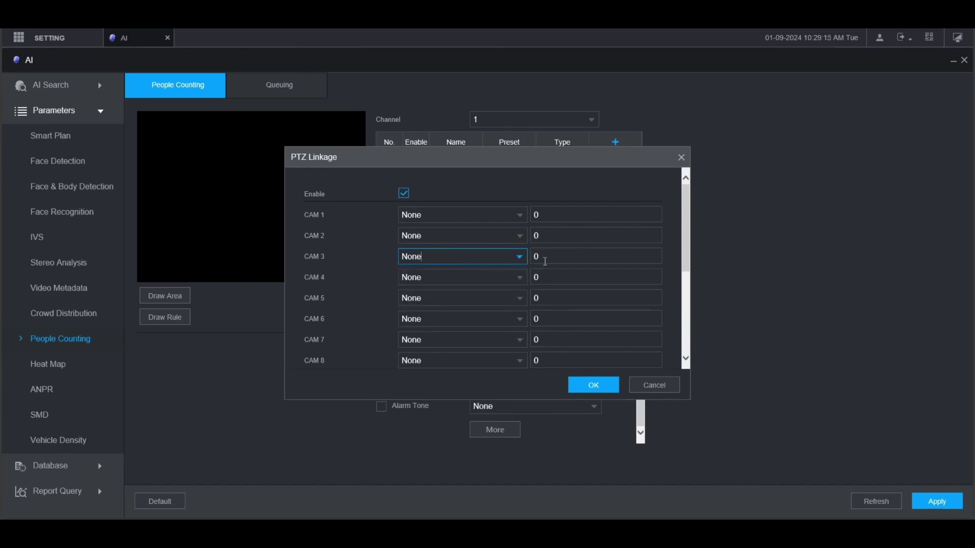
click(409, 198)
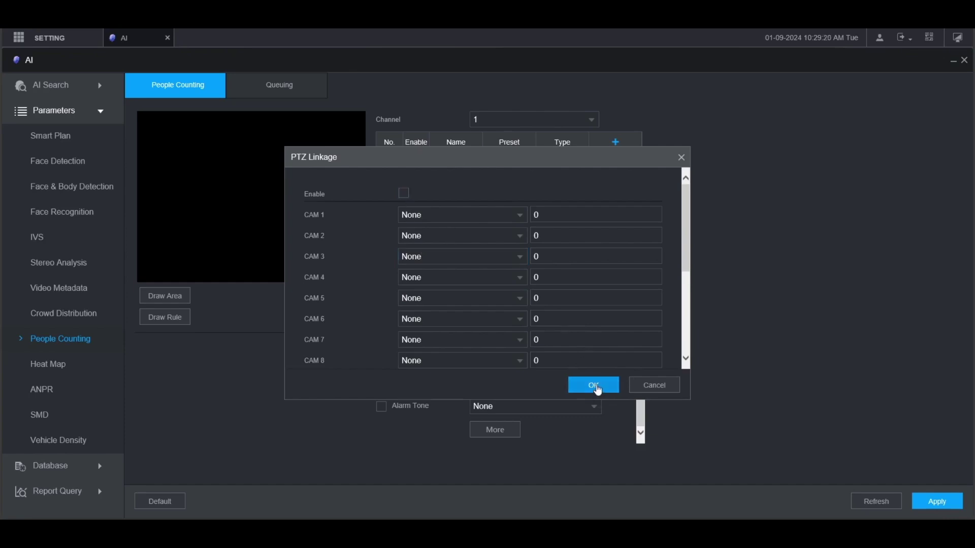
click(578, 385)
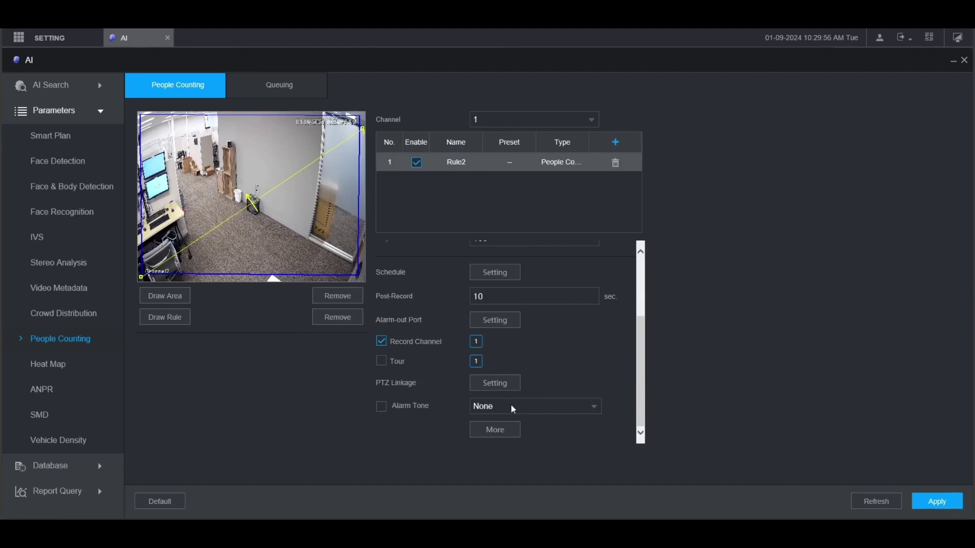
click(506, 432)
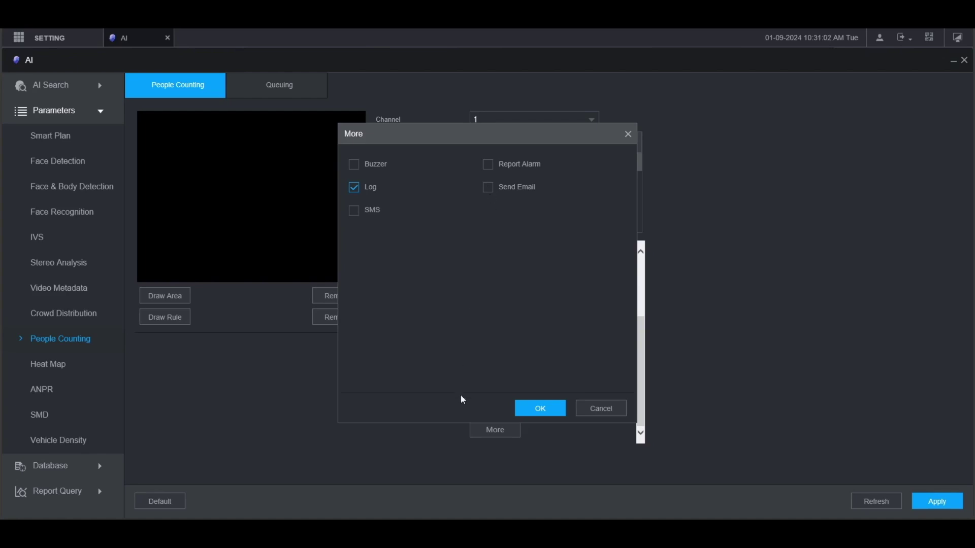
Confirm extra actions with only Log enabled, apply the rule, and close the AI settings
click(541, 409)
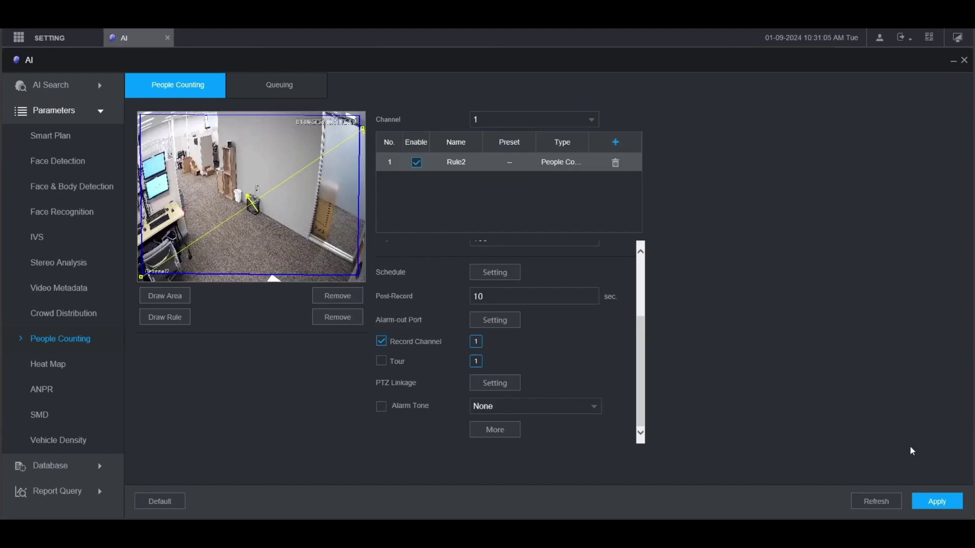
click(940, 504)
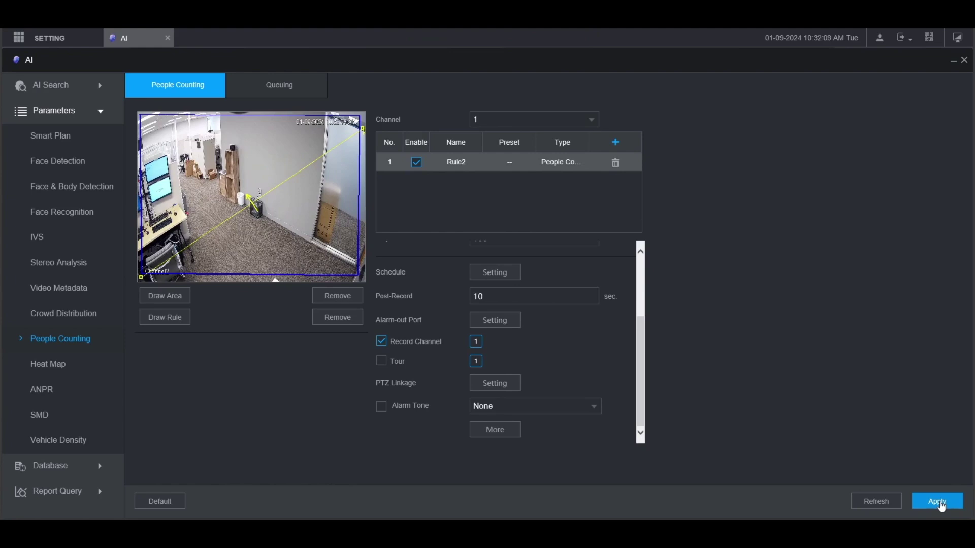
click(168, 39)
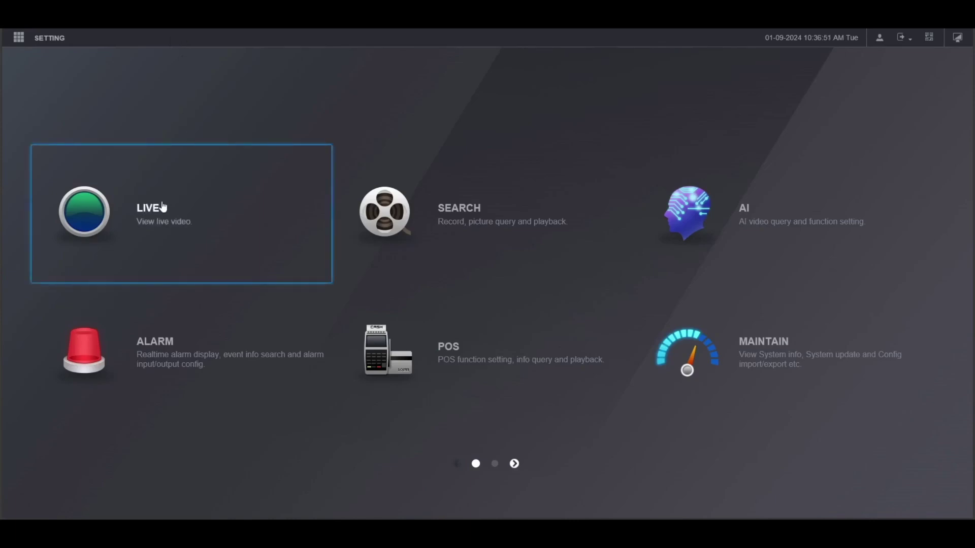
In Live view, play D1 Channel2 and enlarge its pane to fill the view
click(162, 206)
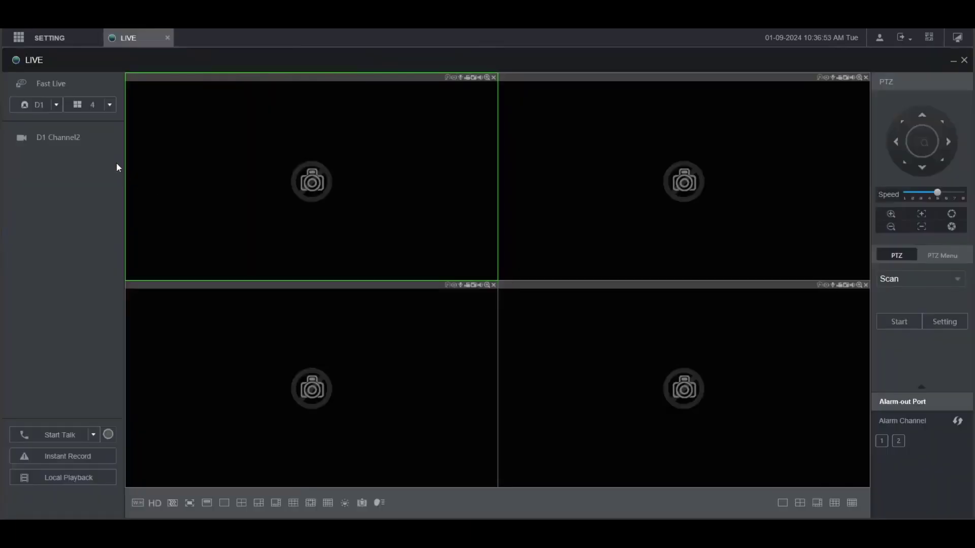
double_click(79, 138)
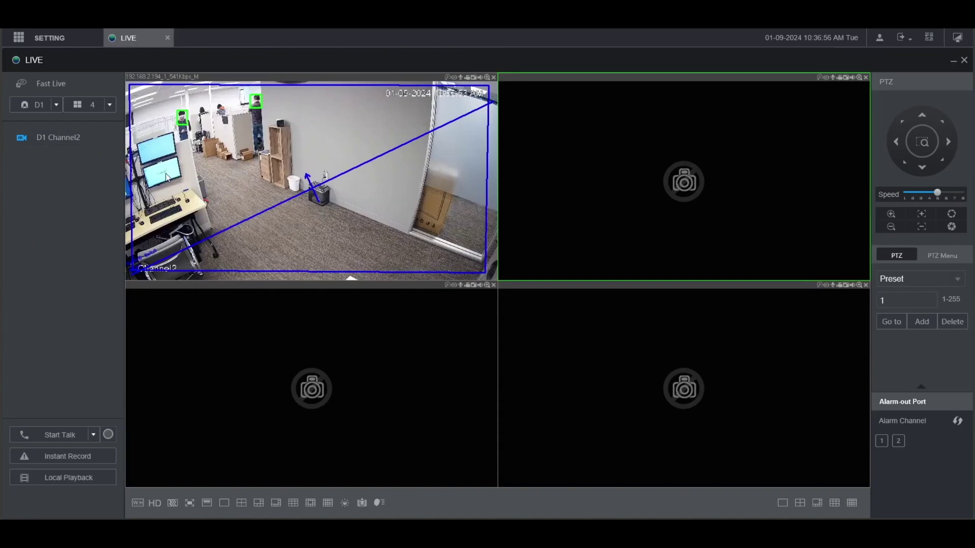
double_click(165, 173)
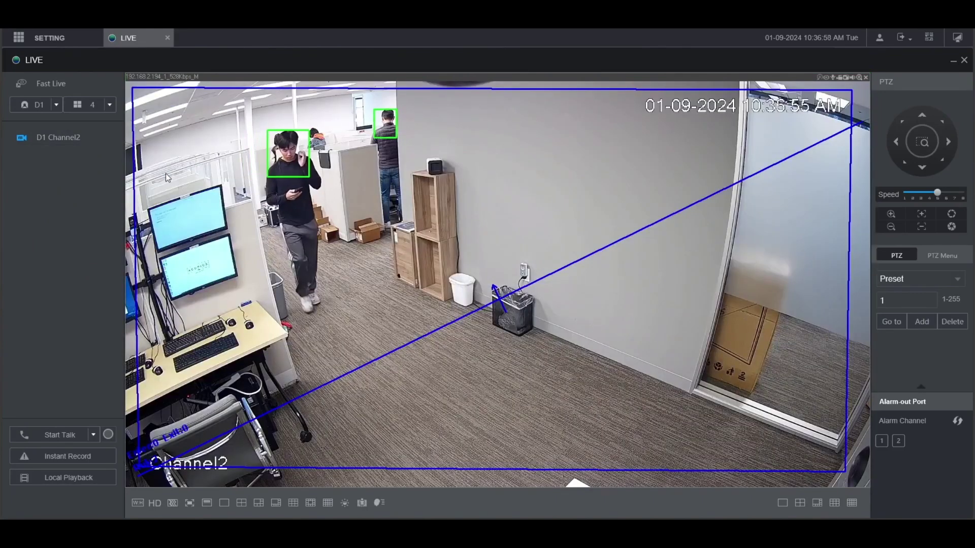